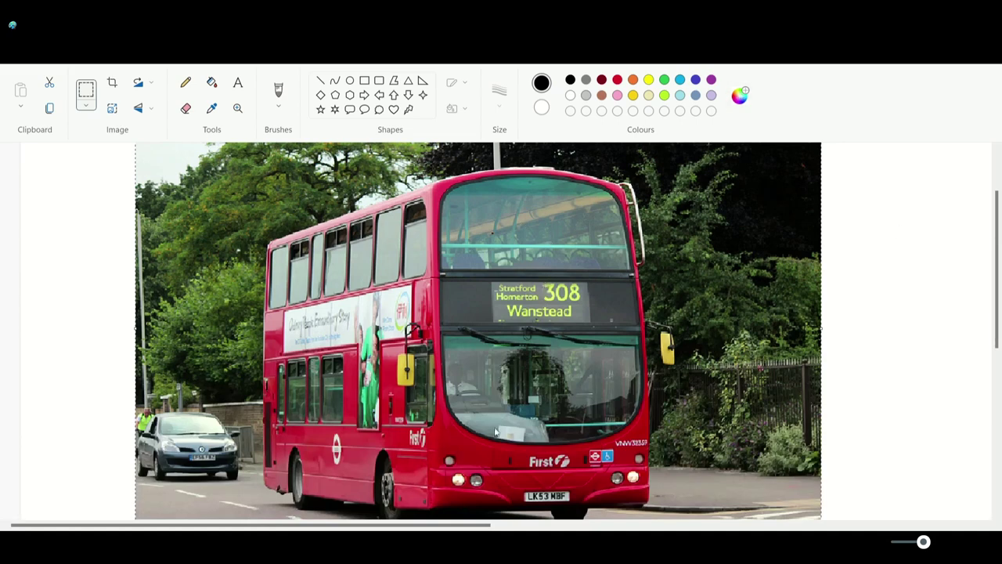
Step: Brush dark grey over the Stratford/Wanstead route and destination text on the bus display
{"action": "left_click", "coordinate": [541, 82]}
{"action": "left_click", "coordinate": [586, 79]}
{"action": "left_click", "coordinate": [278, 90]}
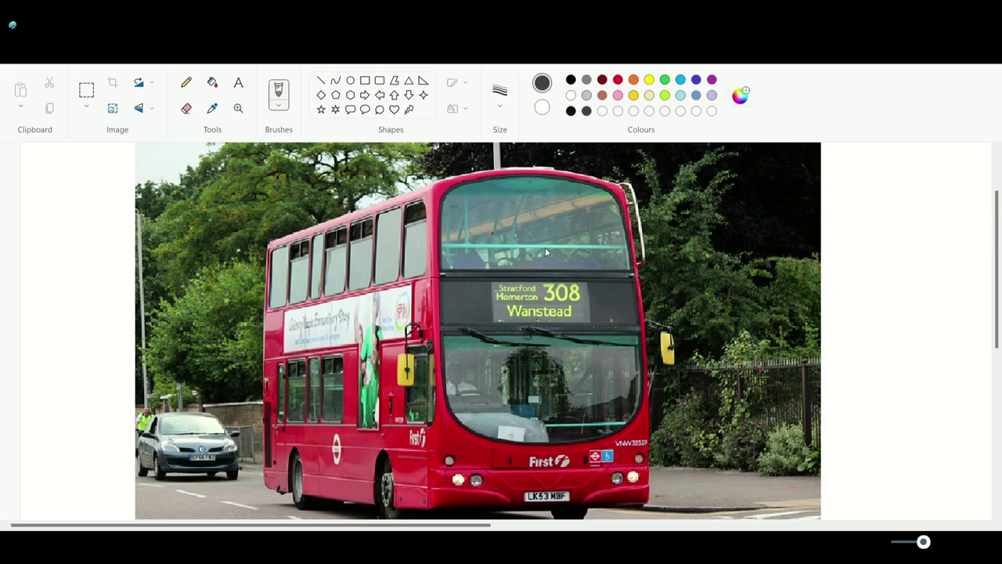
{"action": "mouse_move", "coordinate": [507, 307]}
{"action": "left_mouse_down"}
{"action": "mouse_move", "coordinate": [526, 310]}
{"action": "mouse_move", "coordinate": [505, 313]}
{"action": "mouse_move", "coordinate": [513, 323]}
{"action": "mouse_move", "coordinate": [560, 321]}
{"action": "mouse_move", "coordinate": [573, 308]}
{"action": "left_mouse_up"}
{"action": "mouse_move", "coordinate": [505, 324]}
{"action": "left_mouse_down"}
{"action": "mouse_move", "coordinate": [536, 307]}
{"action": "mouse_move", "coordinate": [502, 296]}
{"action": "mouse_move", "coordinate": [513, 289]}
{"action": "mouse_move", "coordinate": [577, 286]}
{"action": "mouse_move", "coordinate": [578, 305]}
{"action": "mouse_move", "coordinate": [567, 301]}
{"action": "left_mouse_up"}
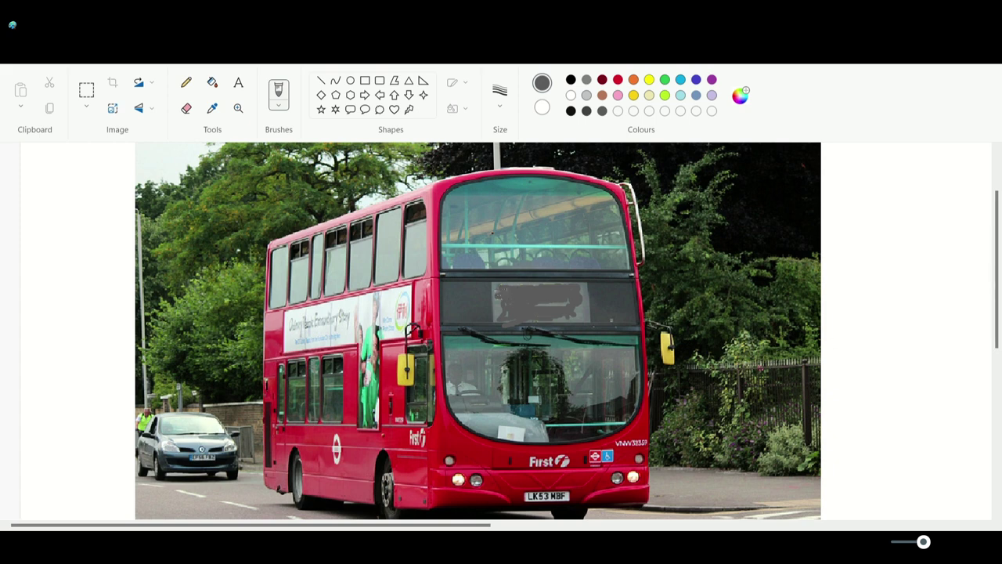
{"action": "left_click", "coordinate": [365, 79]}
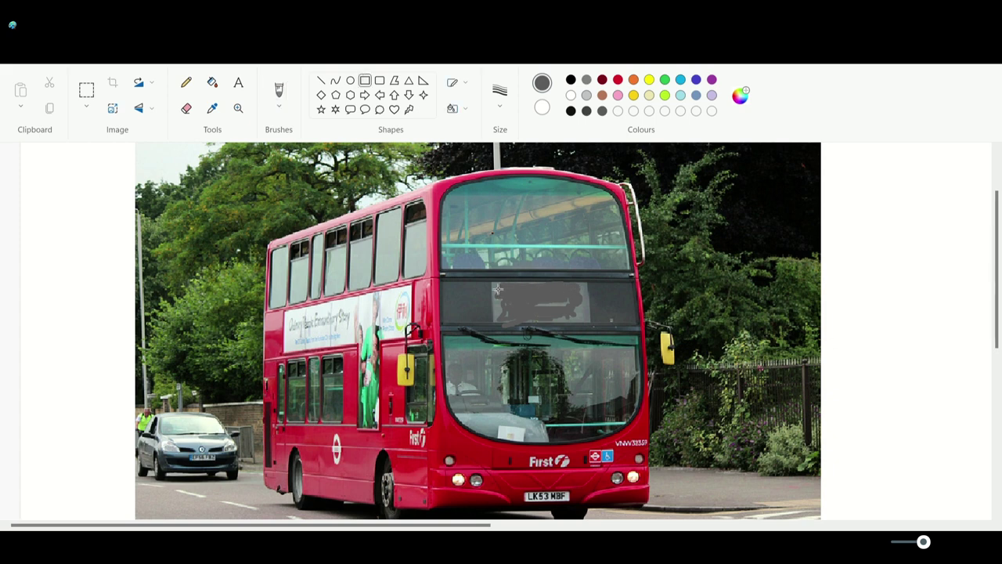
Step: Cover the display with a grey rectangle and darken its left and right edges
{"action": "left_click_drag", "start_coordinate": [498, 289], "coordinate": [594, 327]}
{"action": "left_click", "coordinate": [278, 90]}
{"action": "left_click_drag", "start_coordinate": [497, 305], "coordinate": [498, 321]}
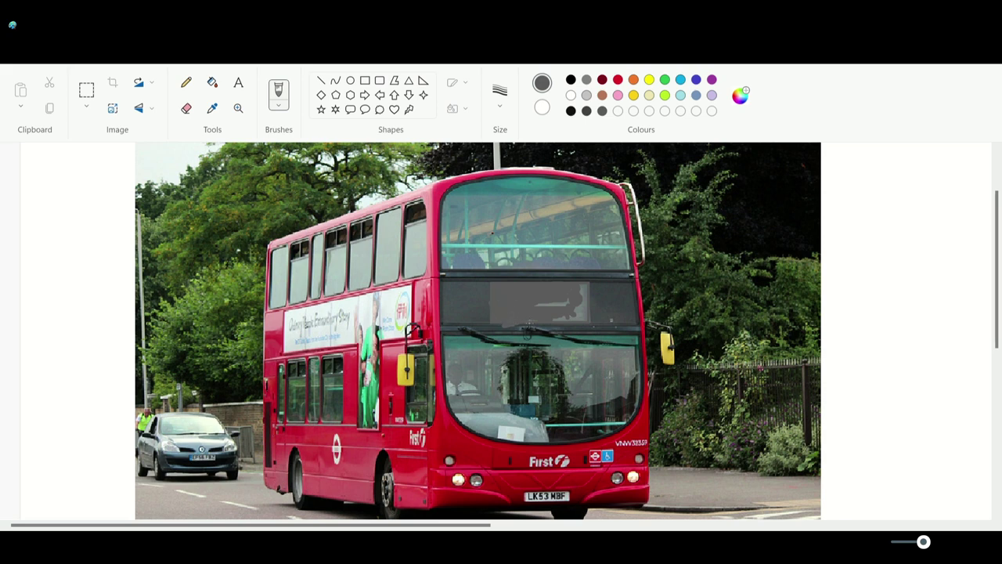
{"action": "mouse_move", "coordinate": [584, 315]}
{"action": "left_mouse_down"}
{"action": "mouse_move", "coordinate": [585, 296]}
{"action": "mouse_move", "coordinate": [567, 304]}
{"action": "left_mouse_up"}
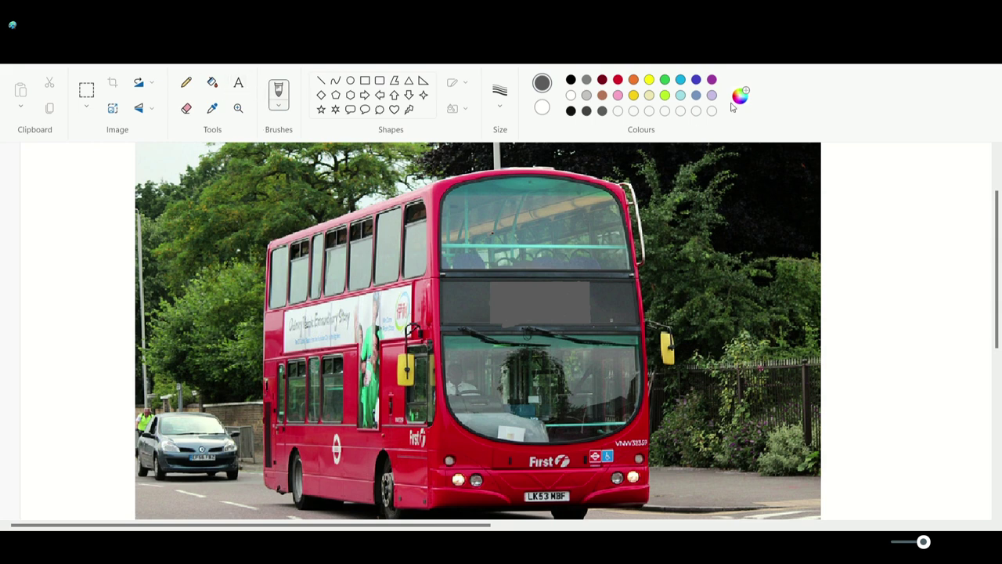
Step: Paint red over the First logos on the bus front and side
{"action": "left_click", "coordinate": [548, 439]}
{"action": "mouse_move", "coordinate": [531, 458]}
{"action": "left_mouse_down"}
{"action": "mouse_move", "coordinate": [569, 459]}
{"action": "mouse_move", "coordinate": [551, 463]}
{"action": "left_mouse_up"}
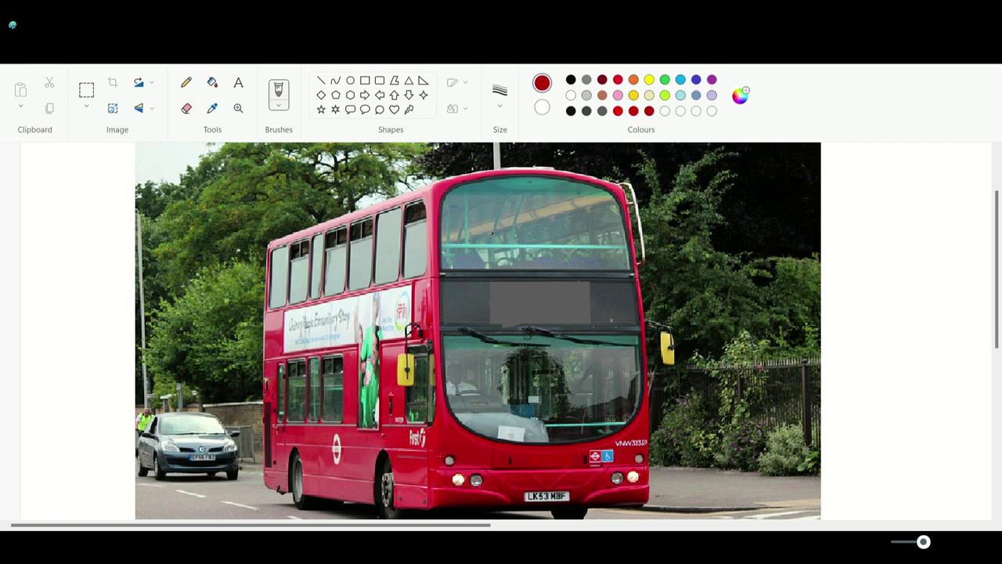
{"action": "left_click_drag", "start_coordinate": [415, 443], "coordinate": [425, 444]}
Step: Touch up the side logo in body red, then type route number 58 on the display
{"action": "left_click", "coordinate": [419, 418]}
{"action": "left_click_drag", "start_coordinate": [422, 446], "coordinate": [432, 451]}
{"action": "left_click", "coordinate": [238, 82]}
{"action": "left_click_drag", "start_coordinate": [510, 291], "coordinate": [667, 305]}
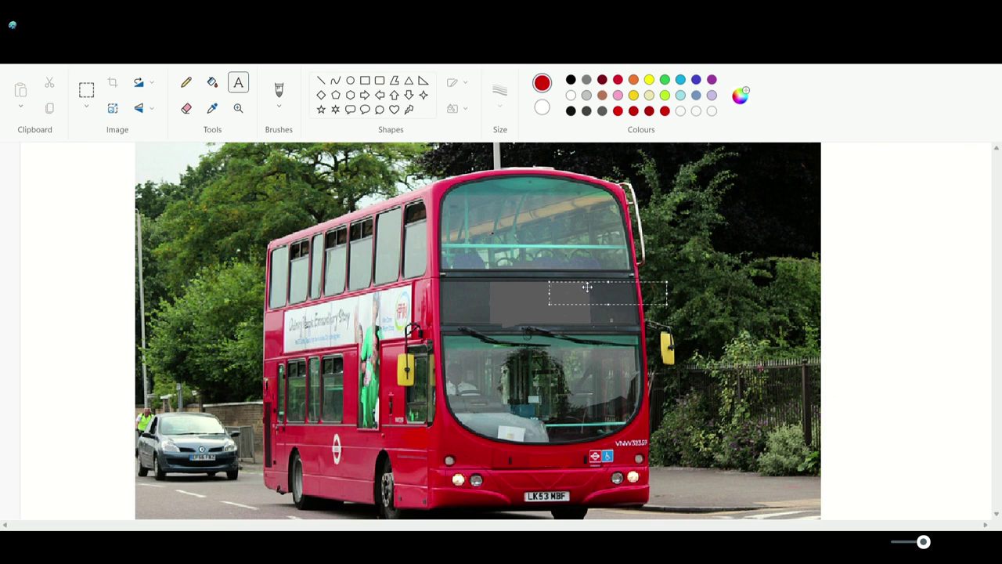
{"action": "type", "text": "58"}
Step: Make the 58 lime green, position it on the display, and type 'Lea Bridge Road' beside it
{"action": "left_click", "coordinate": [571, 95]}
{"action": "key", "text": "ctrl+a"}
{"action": "left_click_drag", "start_coordinate": [577, 283], "coordinate": [593, 283]}
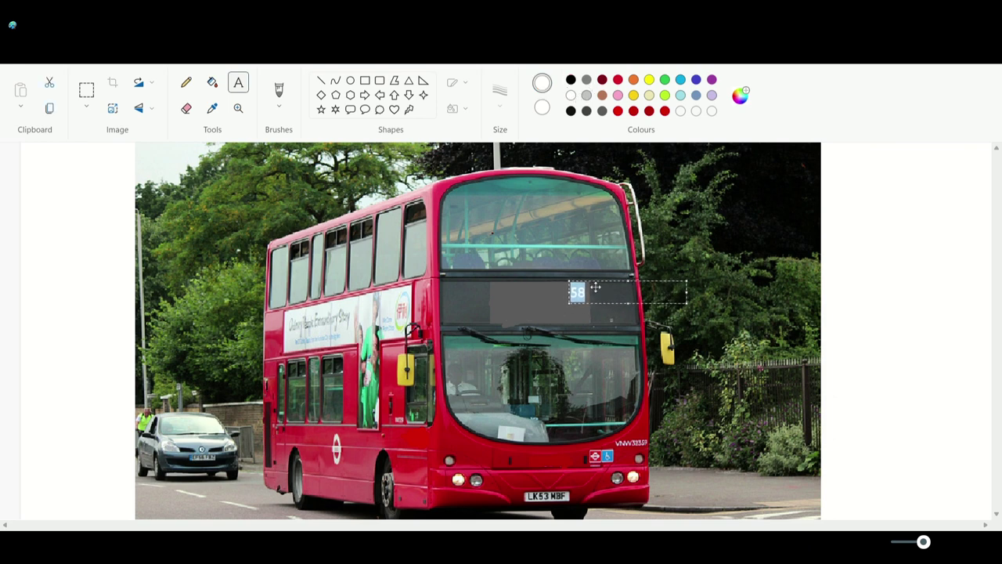
{"action": "left_click", "coordinate": [665, 95]}
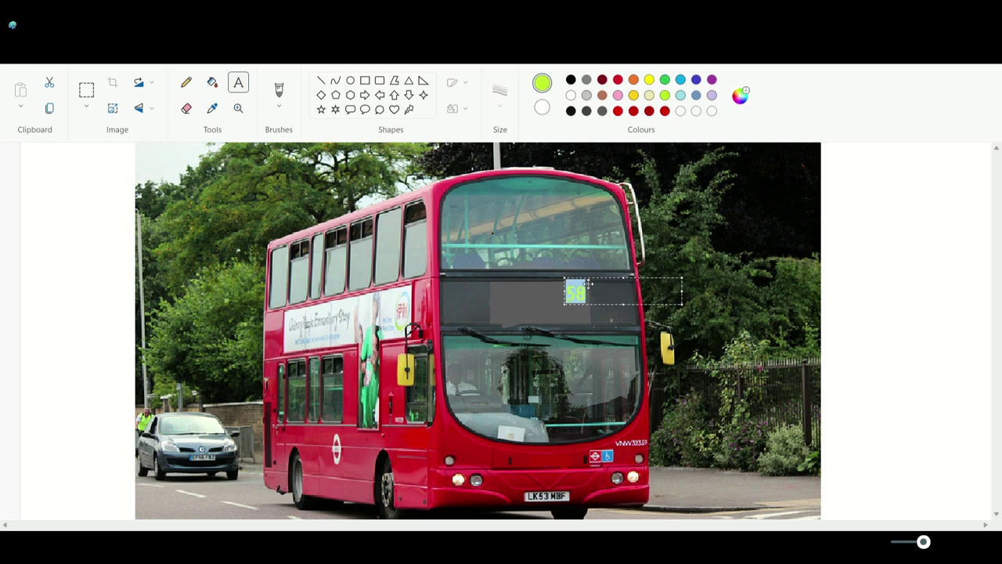
{"action": "left_click_drag", "start_coordinate": [590, 284], "coordinate": [589, 280]}
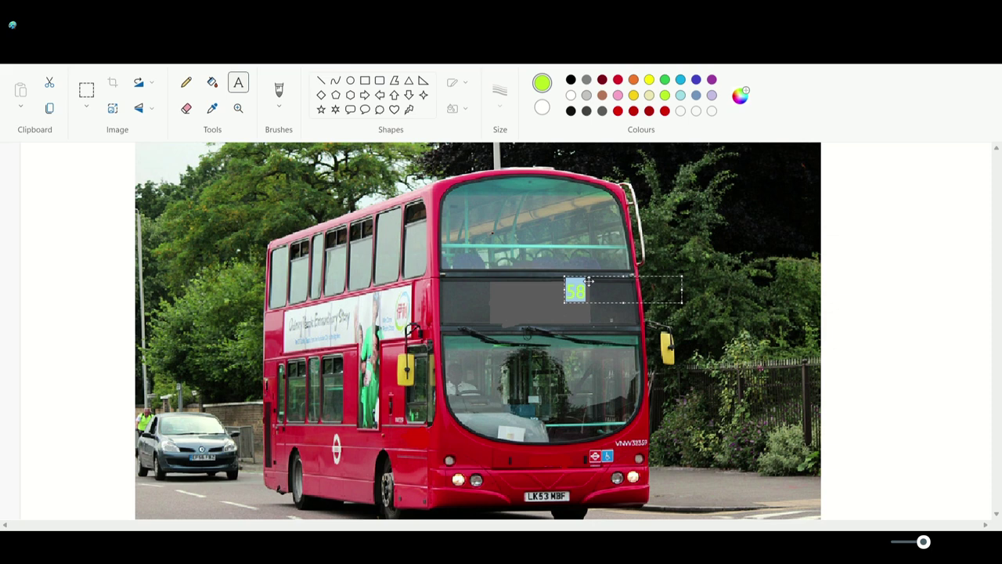
{"action": "left_click", "coordinate": [507, 301]}
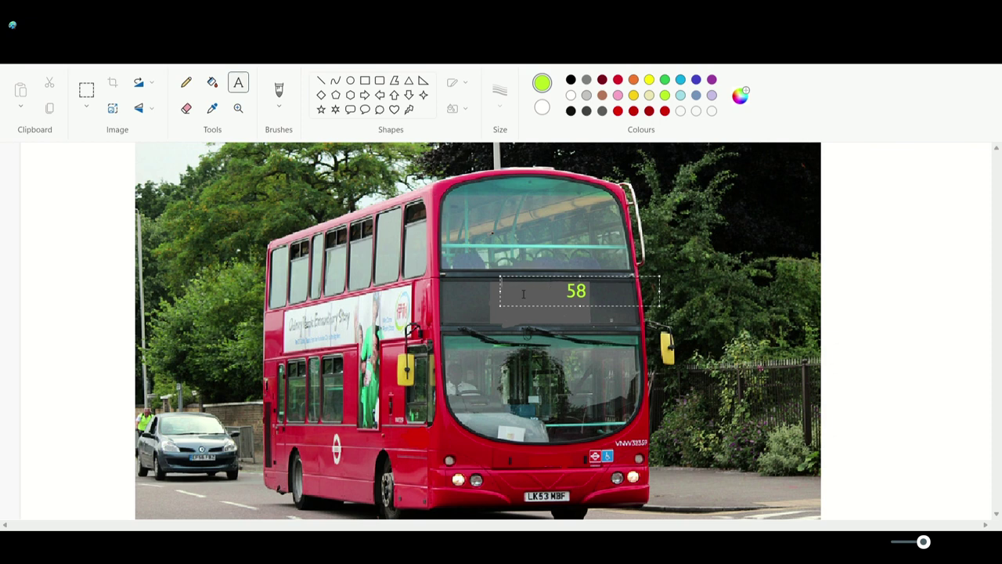
{"action": "left_click_drag", "start_coordinate": [527, 282], "coordinate": [525, 287]}
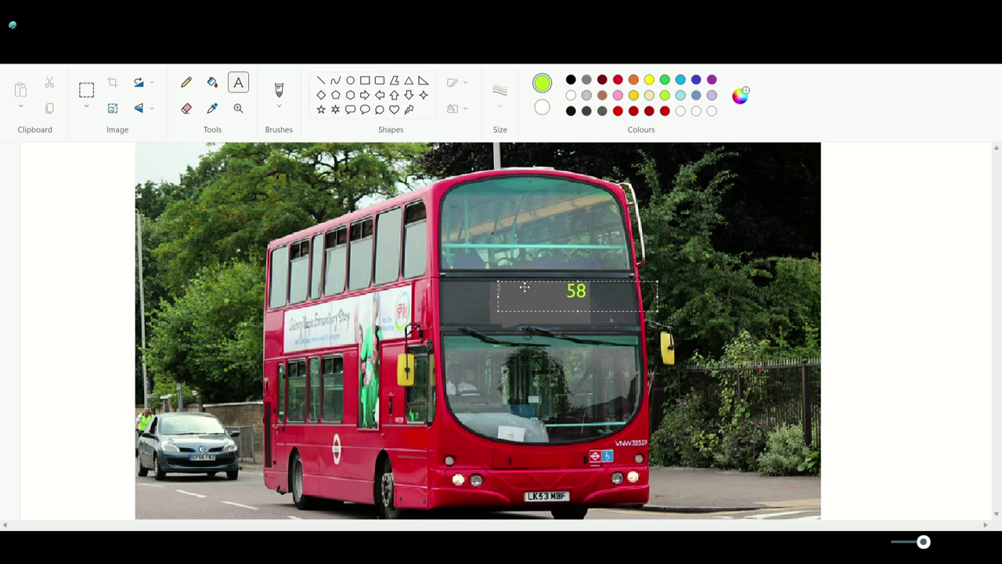
{"action": "type", "text": "Lea Bridge Road"}
{"action": "left_click_drag", "start_coordinate": [546, 288], "coordinate": [504, 291]}
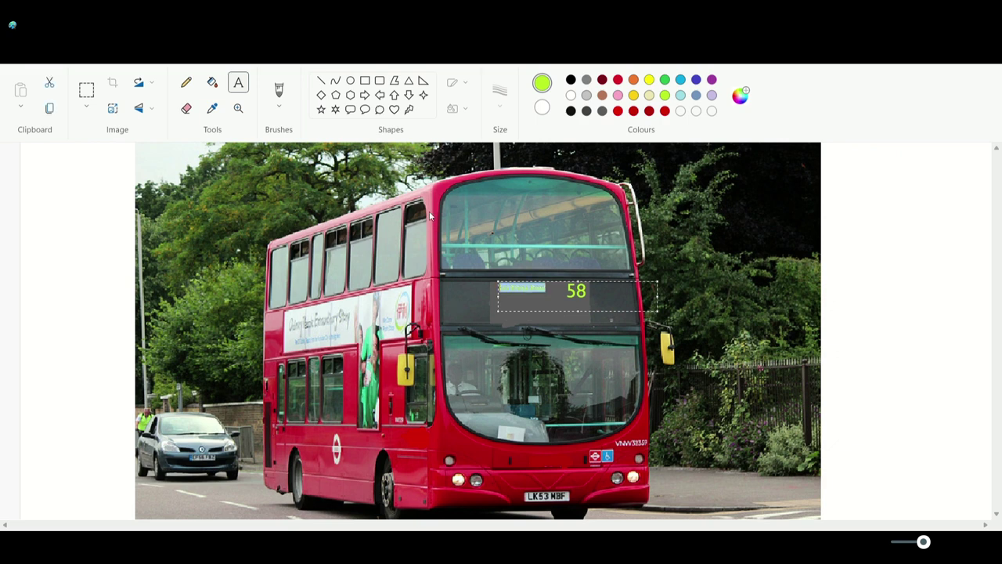
Step: Bold the Lea Bridge Road text and add 'Leyton Station' beneath it
{"action": "key", "text": "ctrl+b"}
{"action": "left_click", "coordinate": [576, 307]}
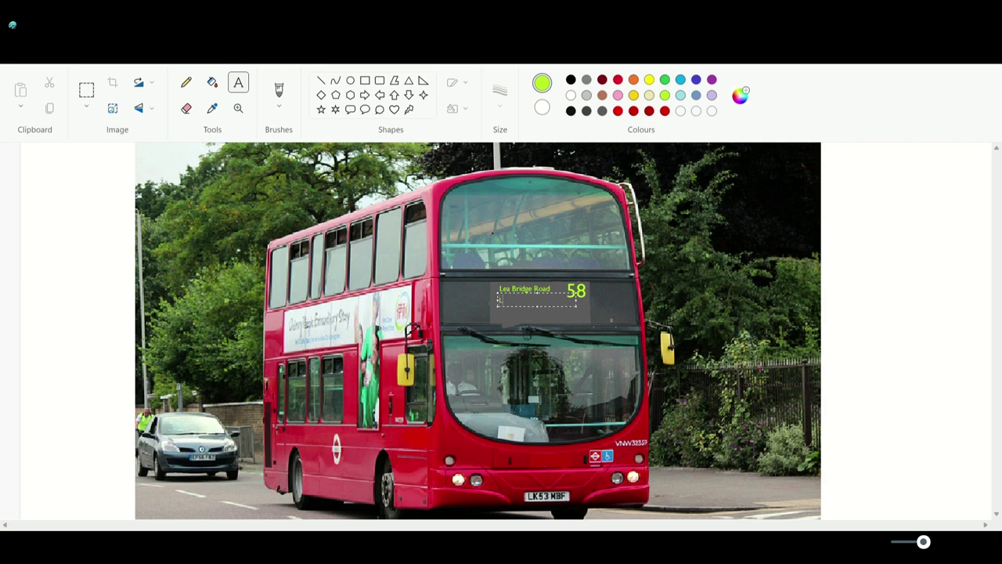
{"action": "type", "text": "eyton Station"}
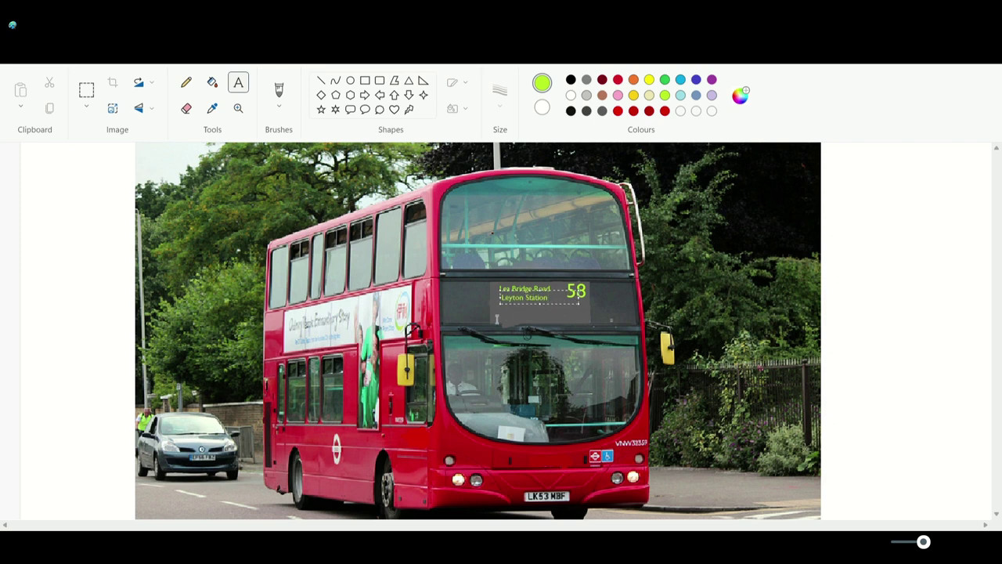
{"action": "left_click_drag", "start_coordinate": [493, 304], "coordinate": [581, 318]}
Step: Add 'East Ham' and 'CENTRAL PARK' lines, commit the text, and paste the Tower Transit logo
{"action": "type", "text": "ast Ham"}
{"action": "mouse_move", "coordinate": [513, 311]}
{"action": "left_mouse_down"}
{"action": "mouse_move", "coordinate": [537, 305]}
{"action": "mouse_move", "coordinate": [613, 329]}
{"action": "left_mouse_up"}
{"action": "type", "text": "CENTRAL PARK"}
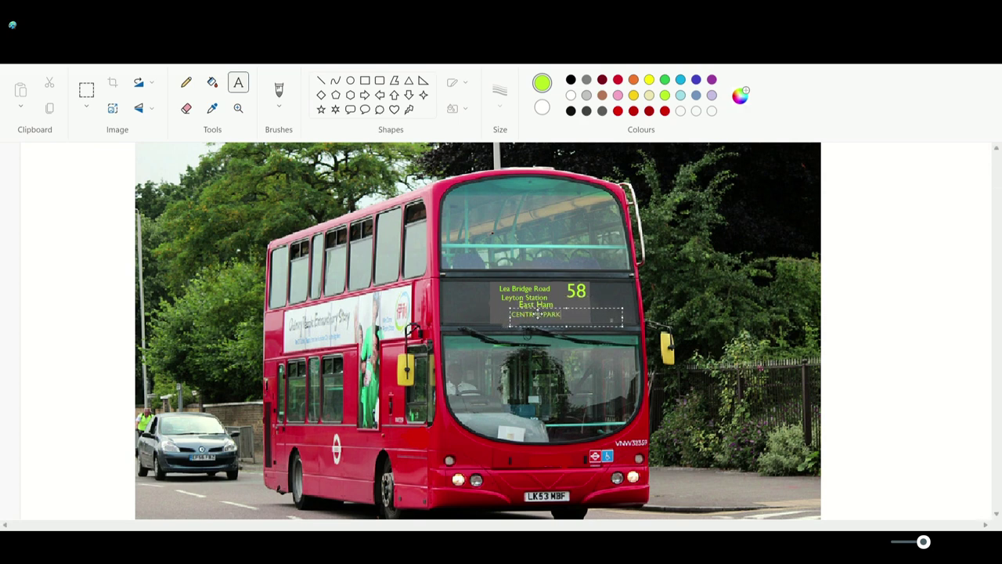
{"action": "left_click_drag", "start_coordinate": [530, 312], "coordinate": [537, 310]}
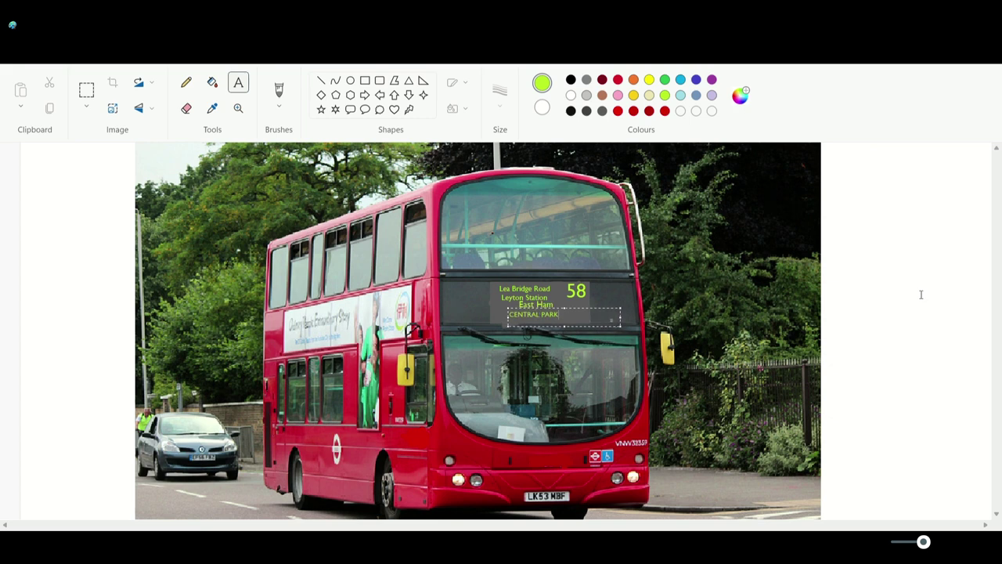
{"action": "left_click", "coordinate": [887, 302]}
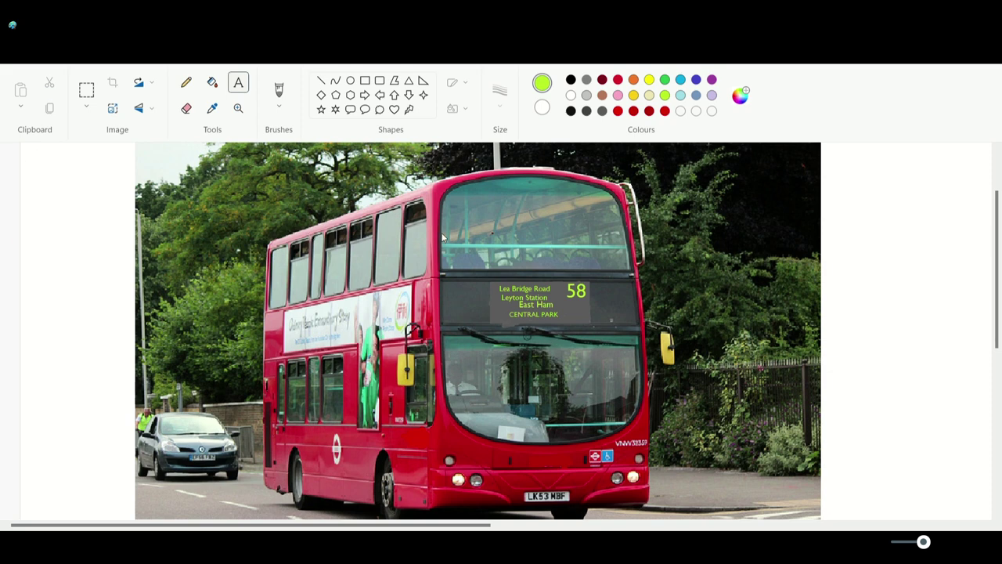
{"action": "key", "text": "ctrl+v"}
Step: Move and resize the pasted logo on the lower bus front, then delete the misshapen result
{"action": "mouse_move", "coordinate": [159, 227]}
{"action": "left_mouse_down"}
{"action": "mouse_move", "coordinate": [557, 480]}
{"action": "mouse_move", "coordinate": [556, 455]}
{"action": "left_mouse_up"}
{"action": "mouse_move", "coordinate": [475, 414]}
{"action": "left_mouse_down"}
{"action": "mouse_move", "coordinate": [564, 476]}
{"action": "mouse_move", "coordinate": [537, 507]}
{"action": "mouse_move", "coordinate": [523, 438]}
{"action": "left_mouse_up"}
{"action": "mouse_move", "coordinate": [578, 465]}
{"action": "left_mouse_down"}
{"action": "mouse_move", "coordinate": [537, 477]}
{"action": "mouse_move", "coordinate": [507, 403]}
{"action": "mouse_move", "coordinate": [214, 259]}
{"action": "mouse_move", "coordinate": [129, 170]}
{"action": "left_mouse_up"}
{"action": "key", "text": "Delete"}
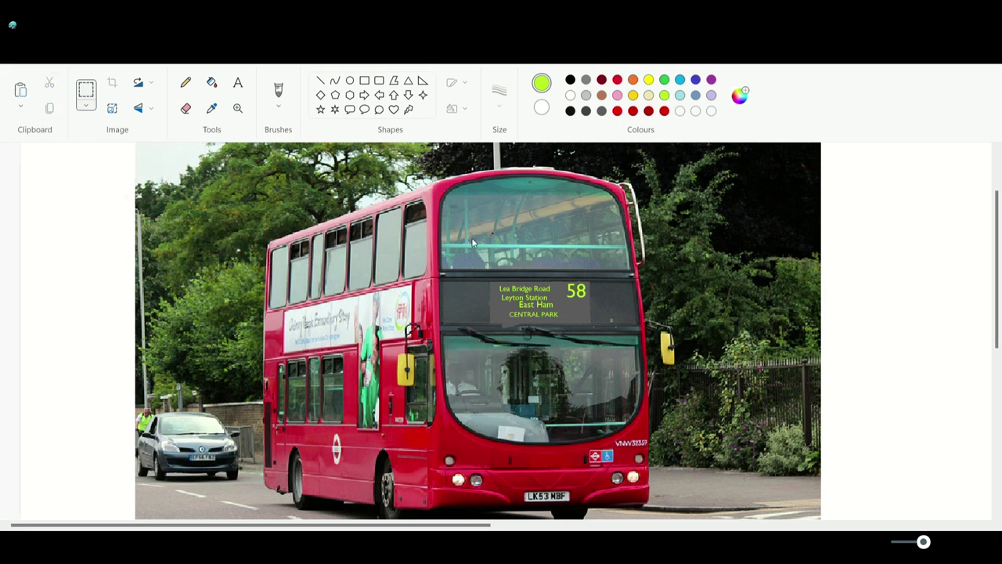
Step: Re-paste the logo, shrink it above the number plate, set red as the colour, then release it
{"action": "key", "text": "ctrl+v"}
{"action": "mouse_move", "coordinate": [141, 220]}
{"action": "left_mouse_down"}
{"action": "mouse_move", "coordinate": [593, 470]}
{"action": "mouse_move", "coordinate": [578, 457]}
{"action": "left_mouse_up"}
{"action": "left_click_drag", "start_coordinate": [546, 409], "coordinate": [546, 469]}
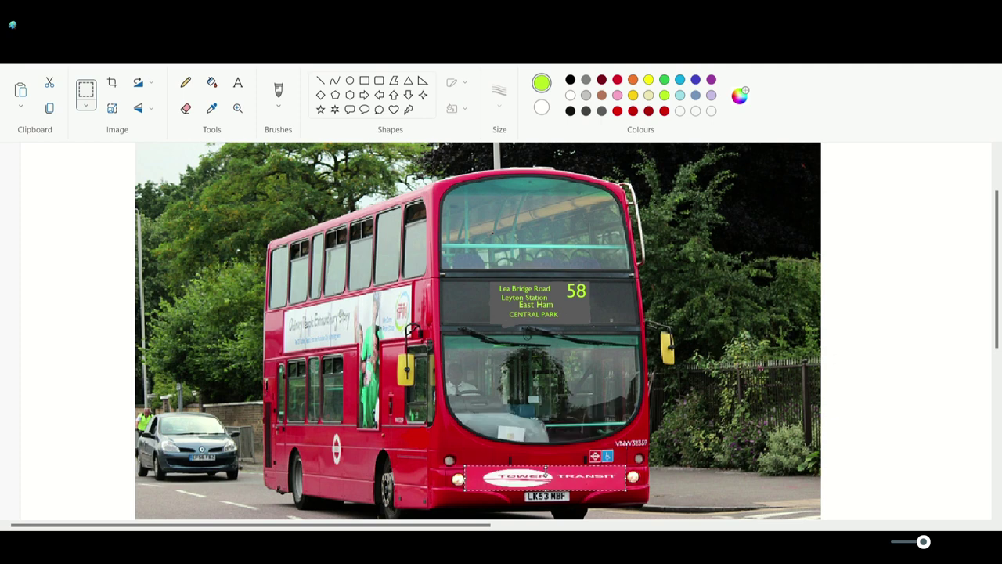
{"action": "mouse_move", "coordinate": [627, 491]}
{"action": "left_mouse_down"}
{"action": "mouse_move", "coordinate": [540, 486]}
{"action": "mouse_move", "coordinate": [562, 469]}
{"action": "left_mouse_up"}
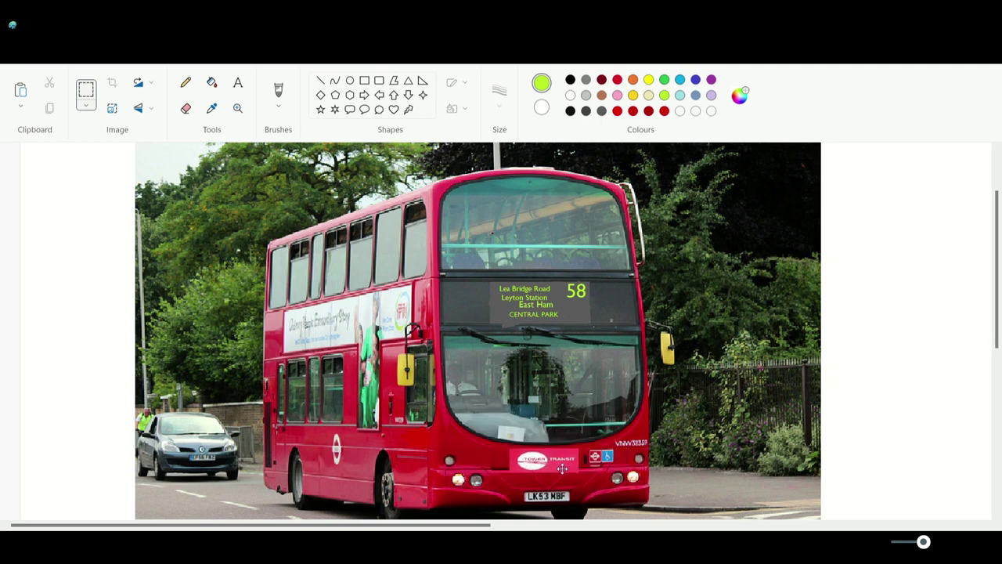
{"action": "left_click", "coordinate": [666, 110]}
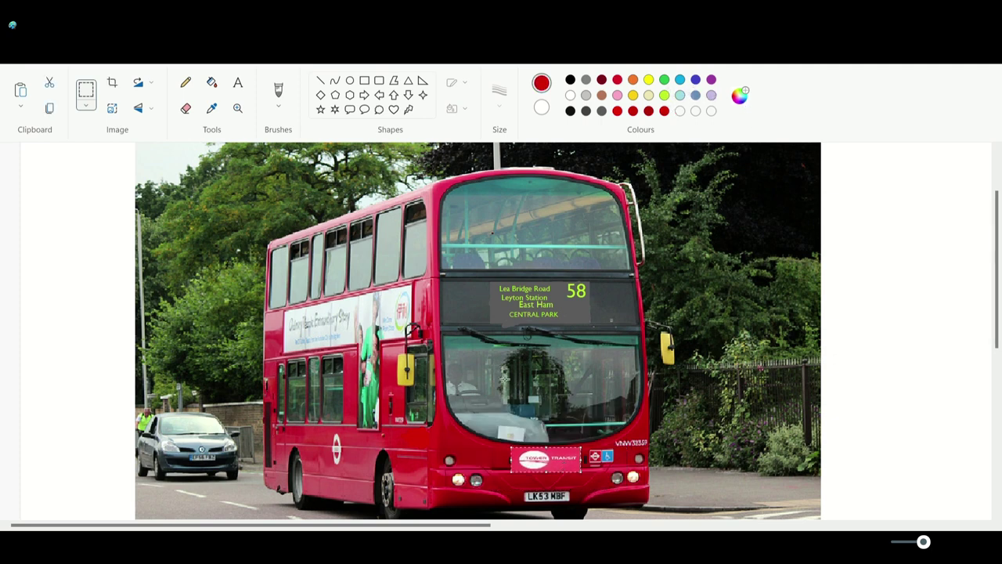
{"action": "left_click_drag", "start_coordinate": [545, 473], "coordinate": [548, 448]}
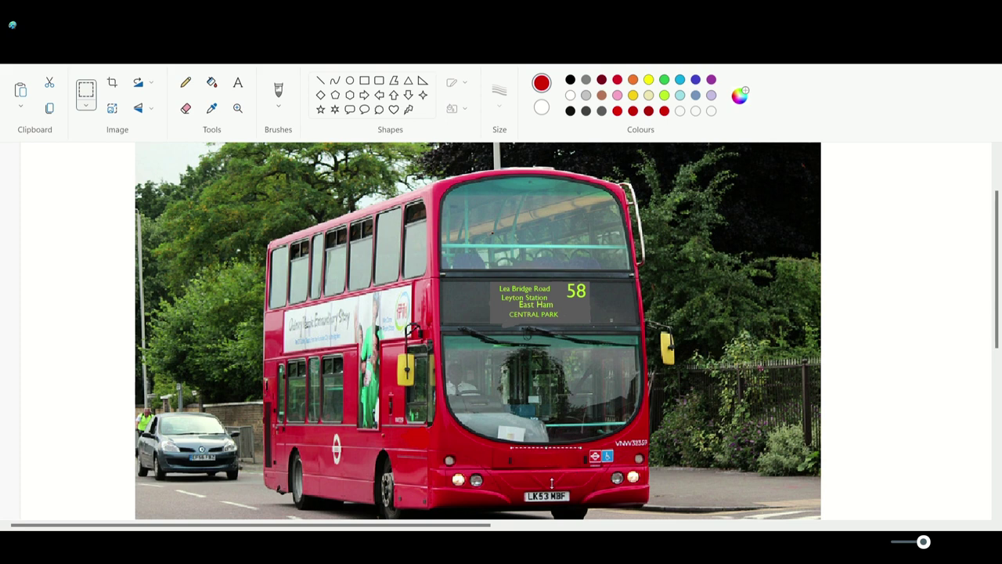
{"action": "key", "text": "Escape"}
Step: Paste the logo onto the bus front again and undo the oversized placement
{"action": "key", "text": "ctrl+v"}
{"action": "left_click_drag", "start_coordinate": [179, 249], "coordinate": [552, 459]}
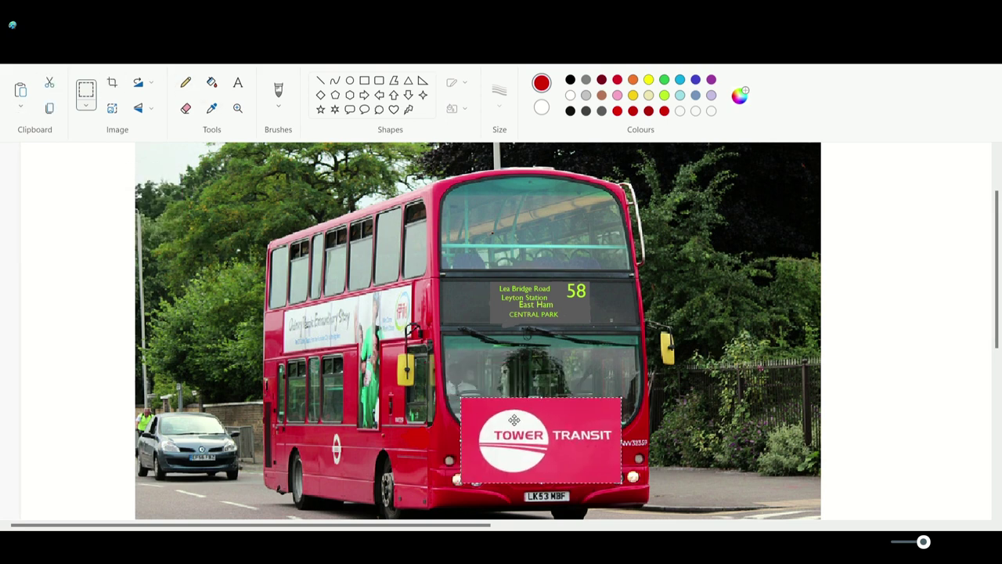
{"action": "key", "text": "ctrl+z"}
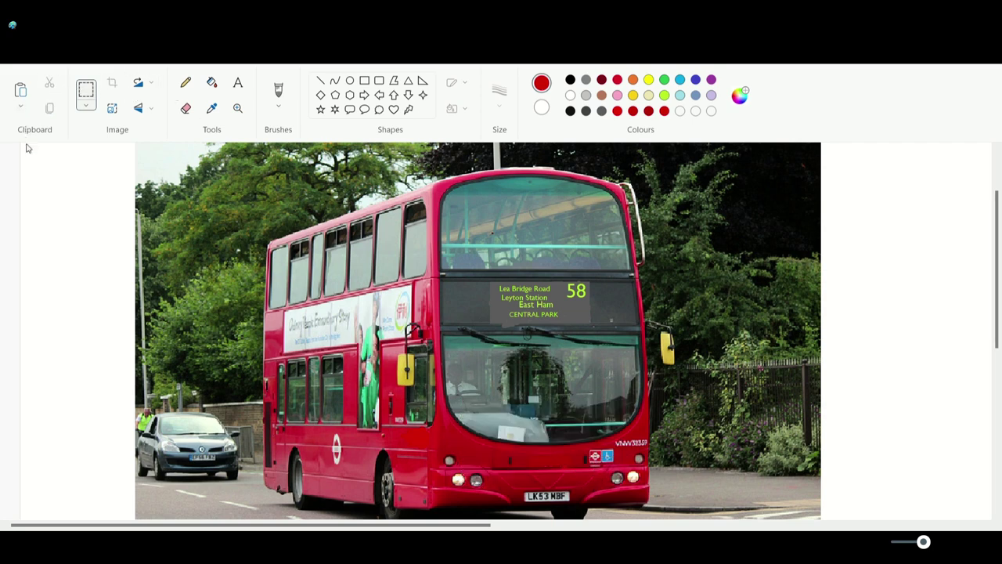
Step: Fix a small Tower Transit logo above the number plate and brush red along its top edge
{"action": "key", "text": "ctrl+v"}
{"action": "mouse_move", "coordinate": [22, 162]}
{"action": "left_mouse_down"}
{"action": "mouse_move", "coordinate": [140, 223]}
{"action": "mouse_move", "coordinate": [556, 504]}
{"action": "mouse_move", "coordinate": [546, 464]}
{"action": "left_mouse_up"}
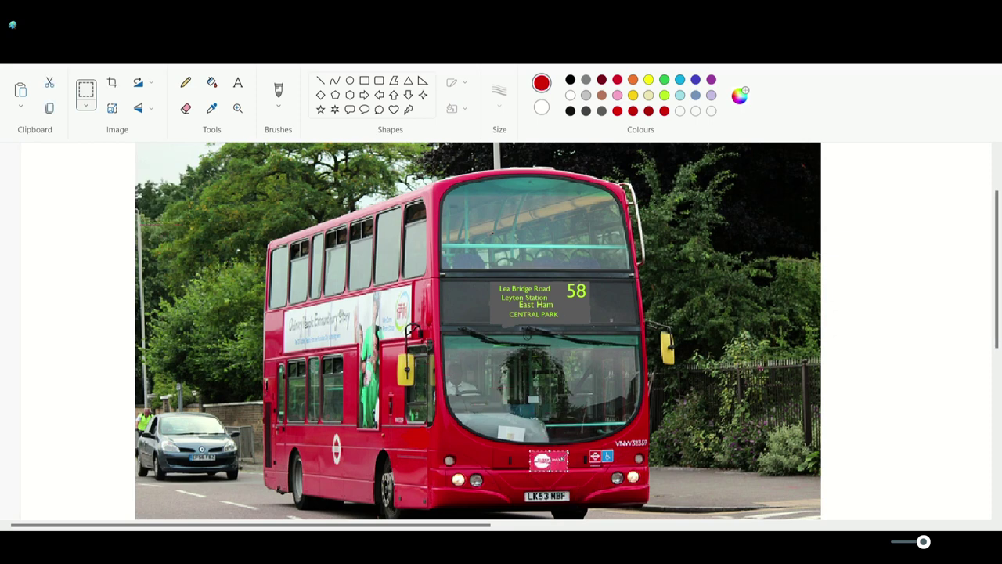
{"action": "left_click_drag", "start_coordinate": [531, 452], "coordinate": [526, 446]}
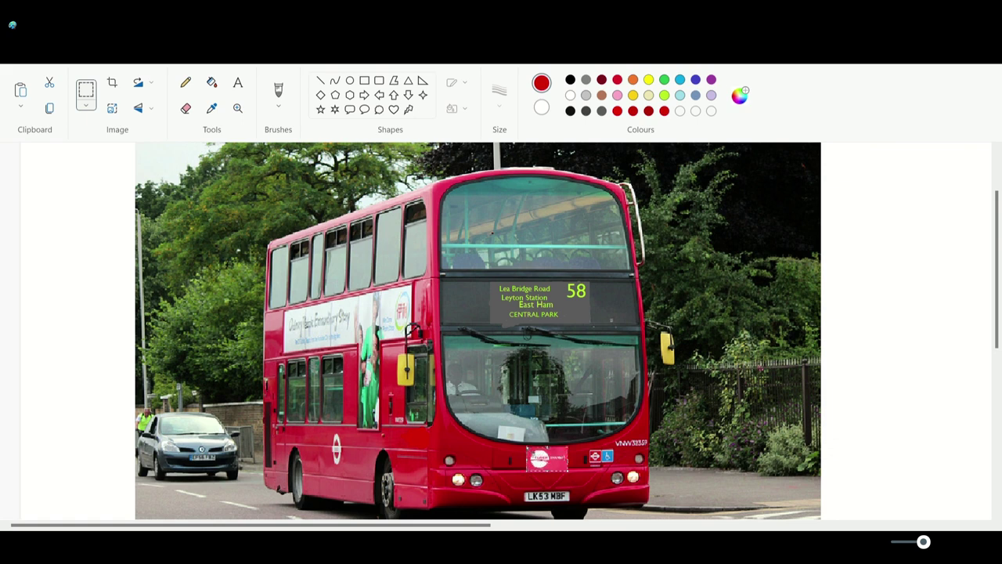
{"action": "left_click", "coordinate": [574, 468]}
{"action": "left_click_drag", "start_coordinate": [622, 166], "coordinate": [640, 257]}
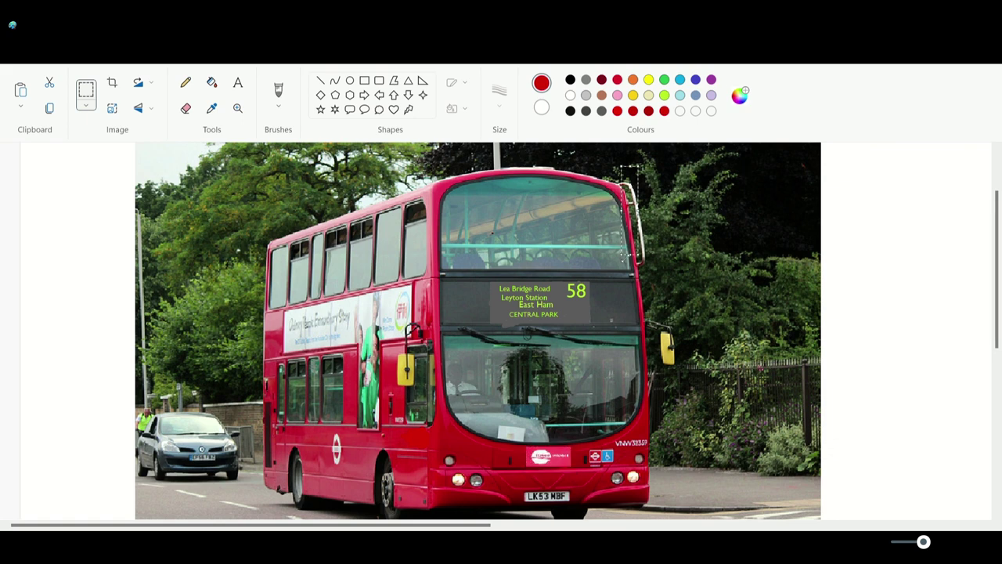
{"action": "left_click", "coordinate": [278, 90]}
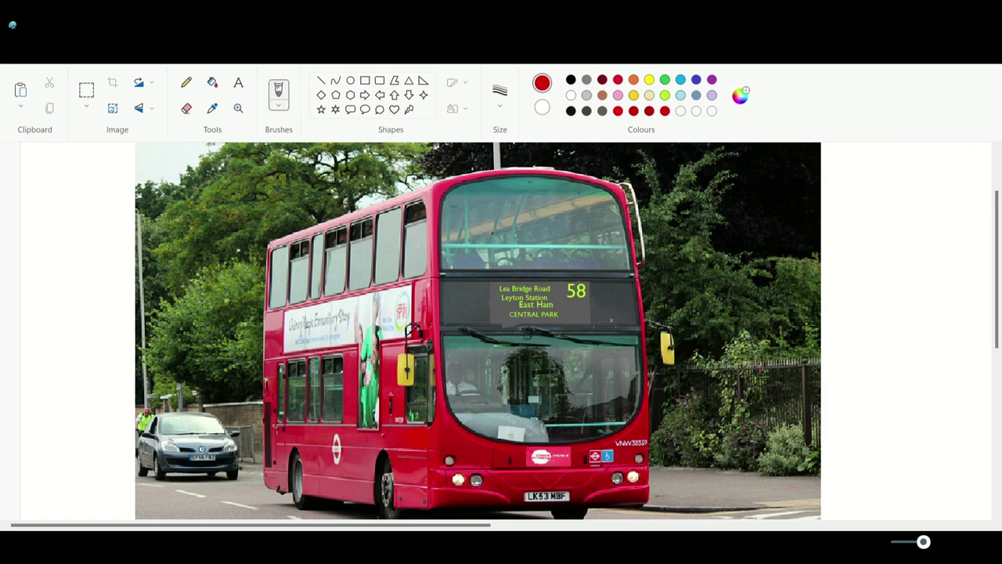
{"action": "left_click_drag", "start_coordinate": [528, 450], "coordinate": [573, 451]}
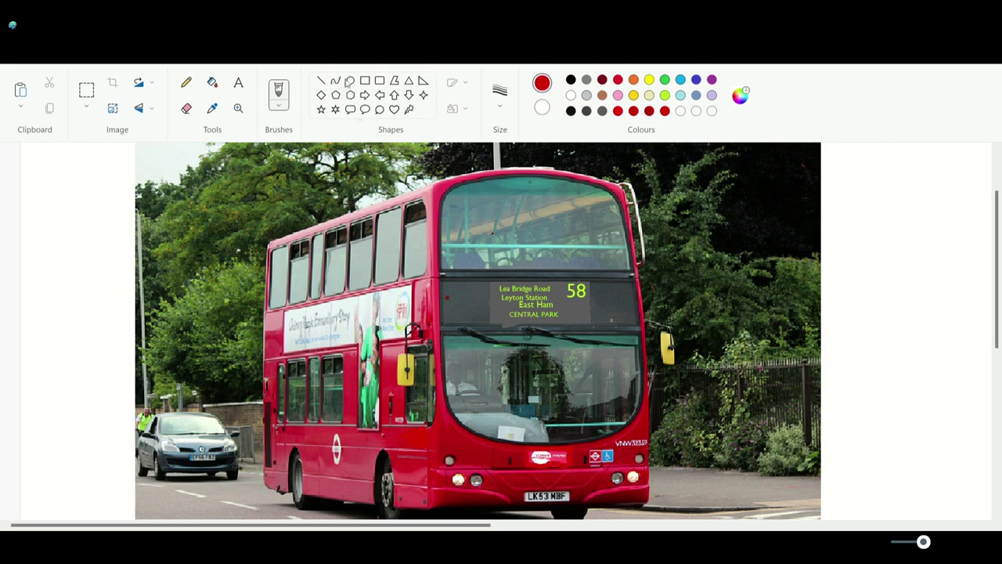
Step: Draw a red rectangle outline around the Tower Transit logo above the number plate
{"action": "left_click", "coordinate": [365, 80]}
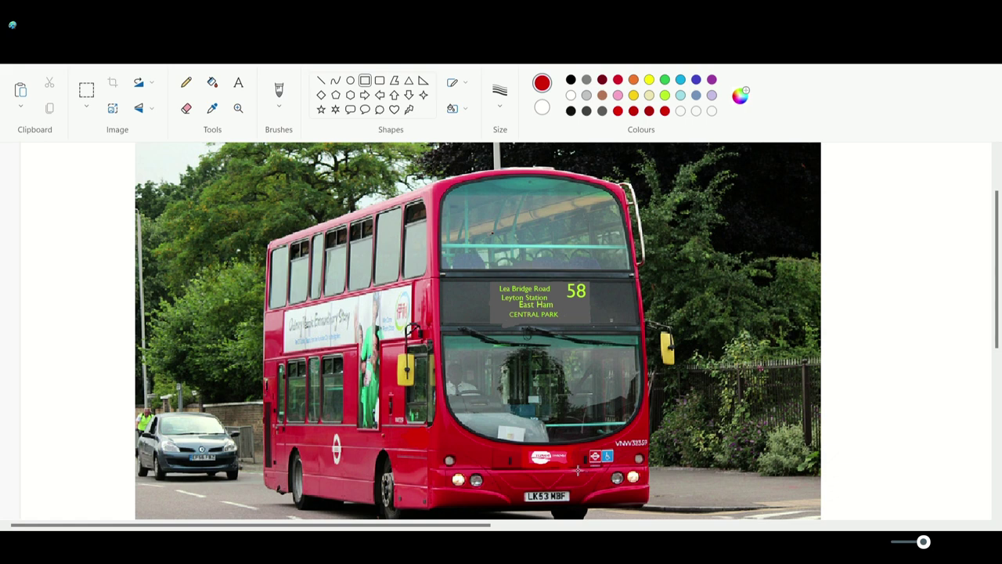
{"action": "left_click_drag", "start_coordinate": [578, 470], "coordinate": [522, 445]}
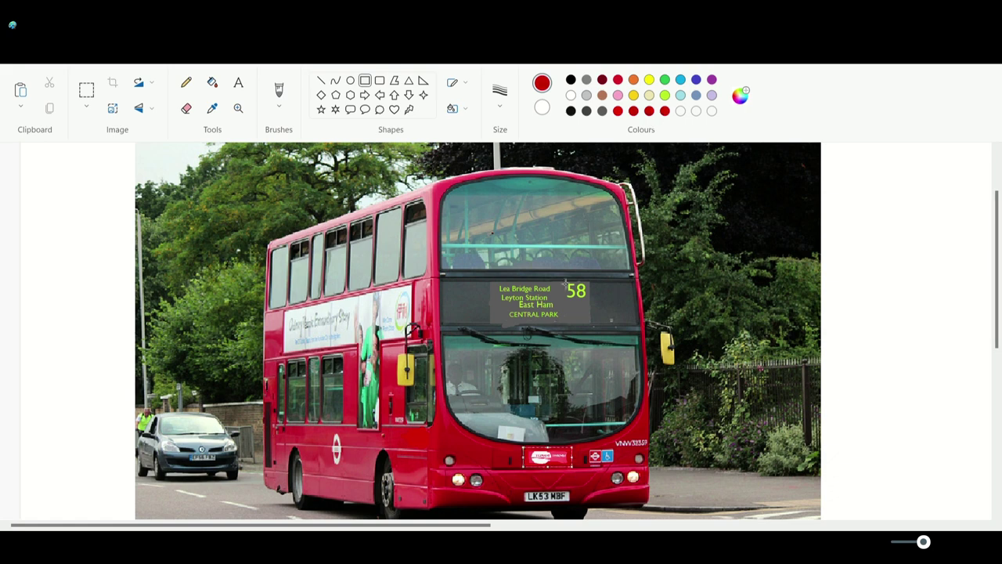